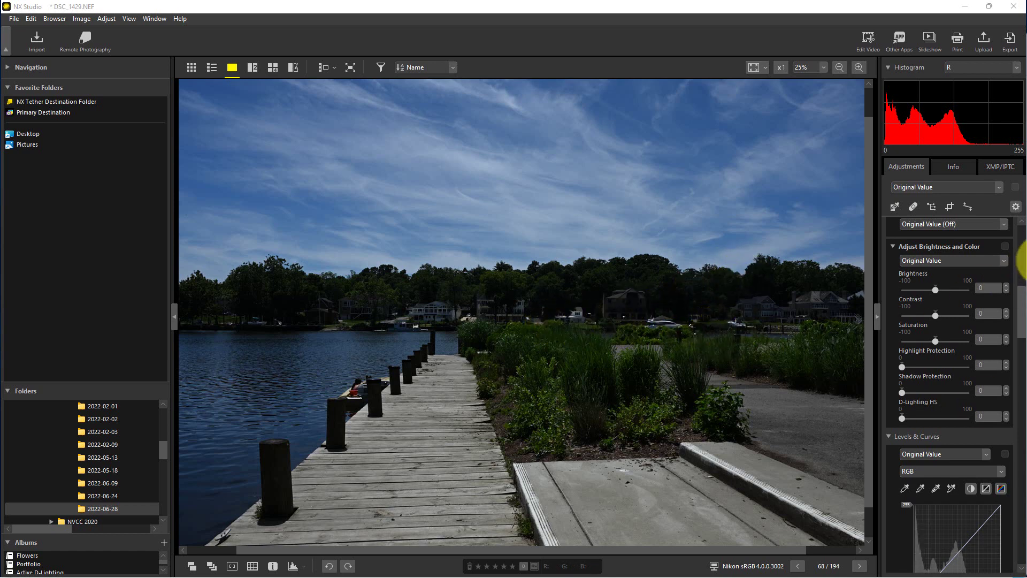
# Check the photo's shooting details, then try +1 stop exposure compensation and reset it to 0.
pyautogui.click(958, 164)
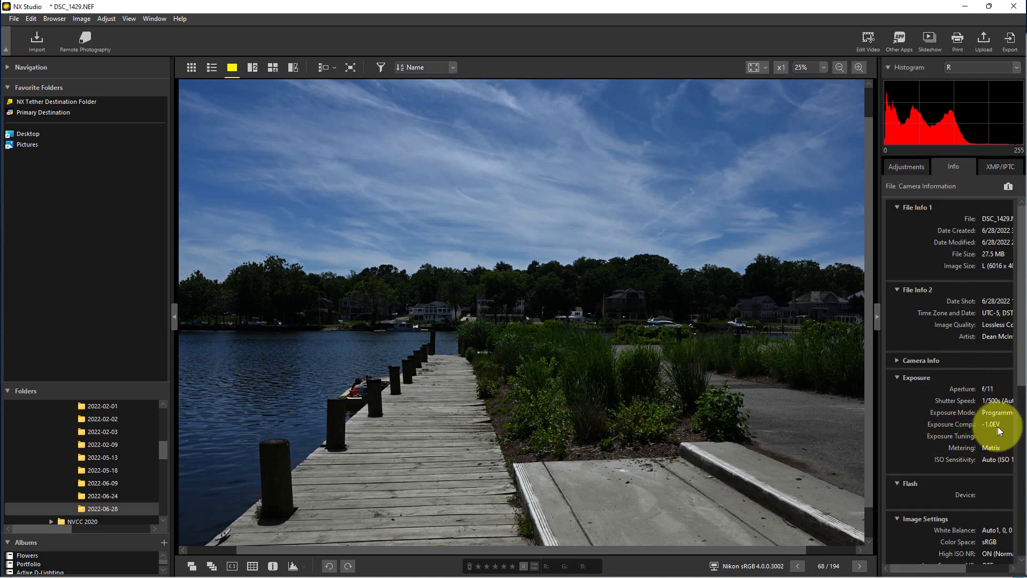
pyautogui.click(898, 165)
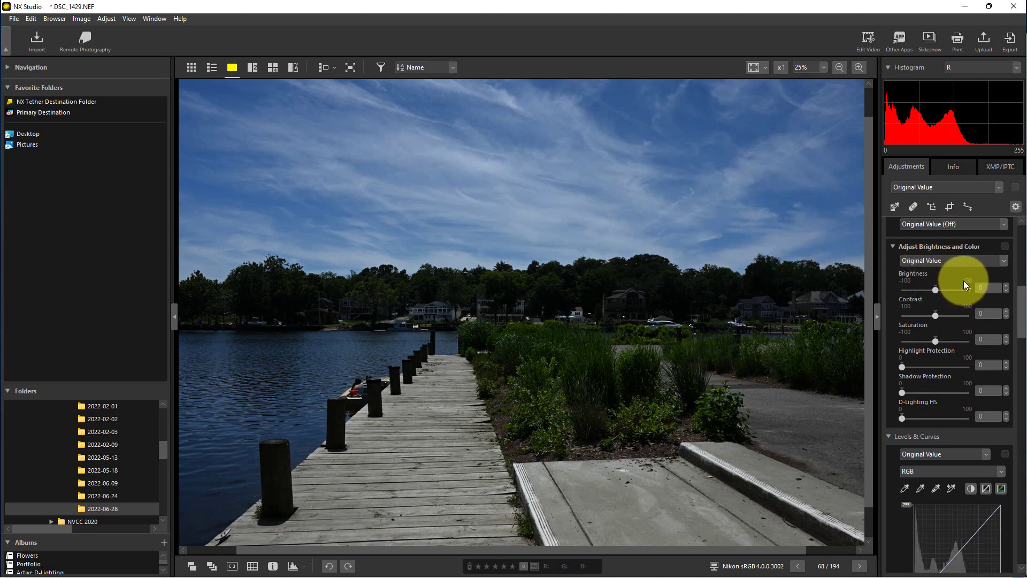
pyautogui.scroll(-3, 961, 279)
pyautogui.scroll(-13, 961, 279)
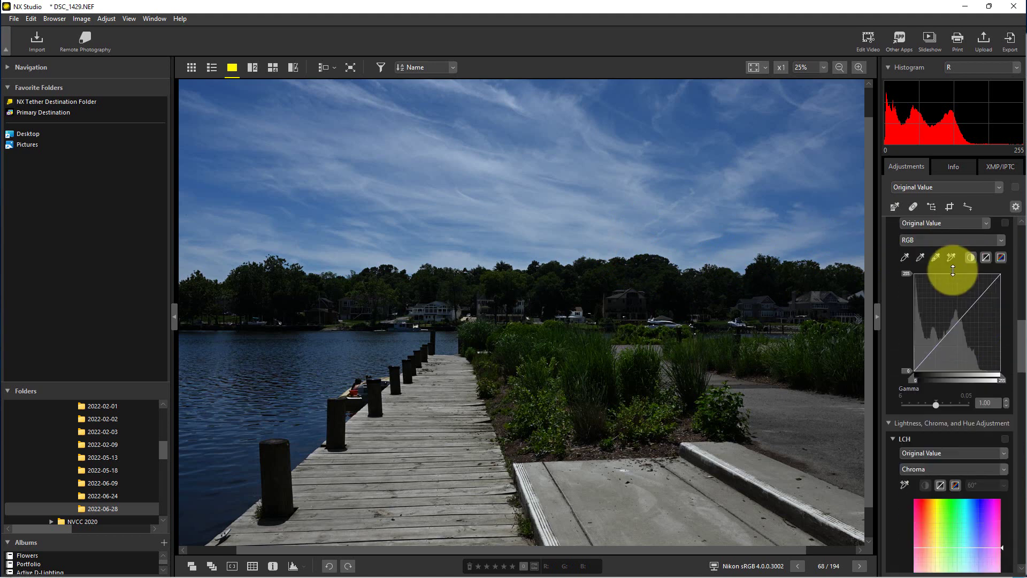
pyautogui.scroll(15, 950, 268)
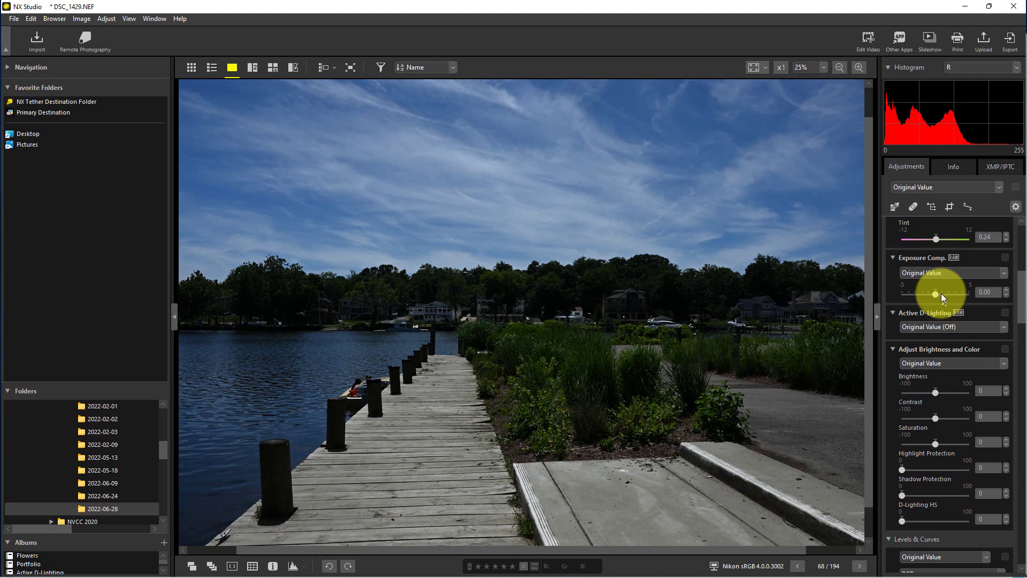
pyautogui.click(989, 292)
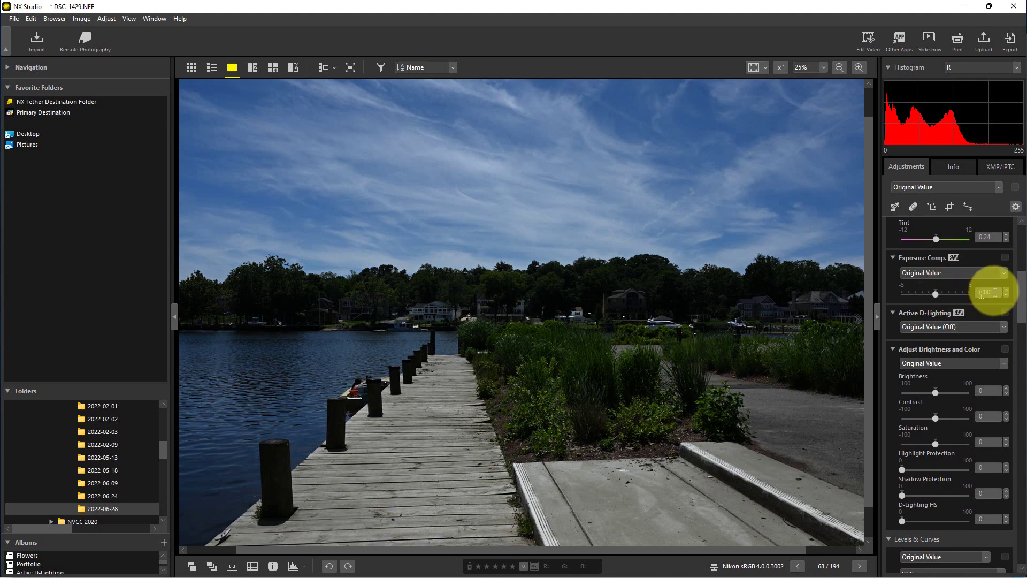
pyautogui.click(944, 293)
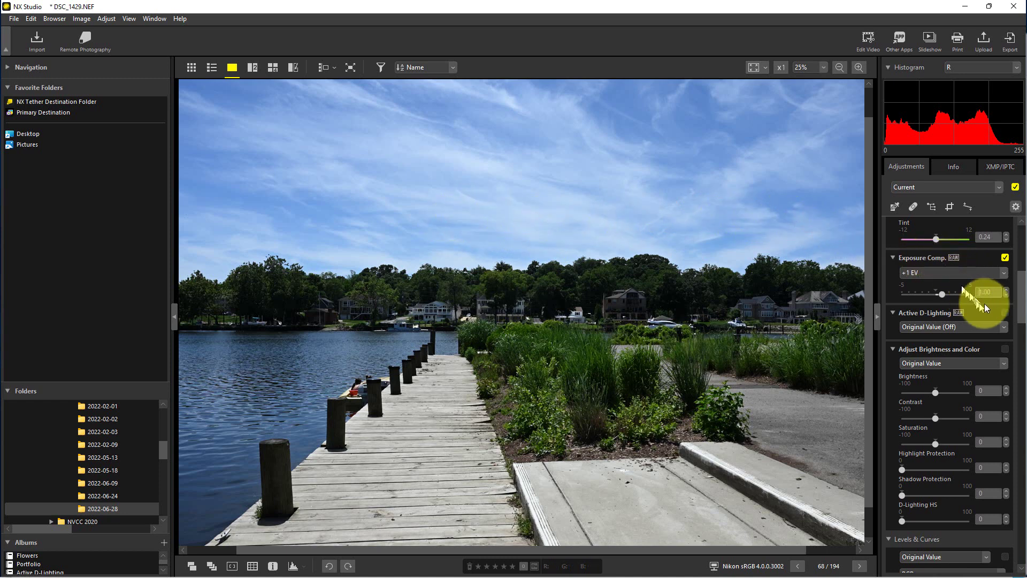
pyautogui.write('0')
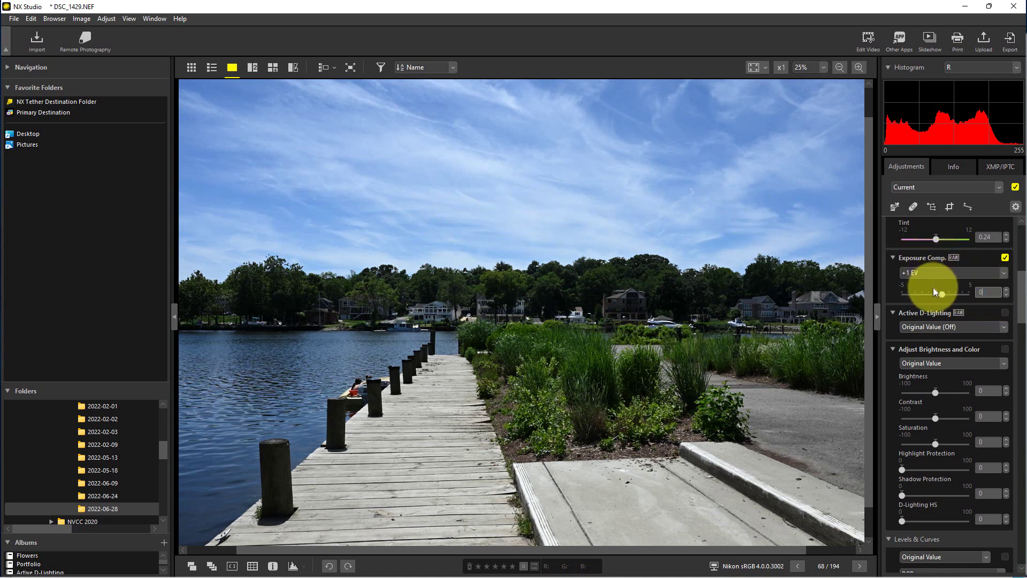
pyautogui.press('Return')
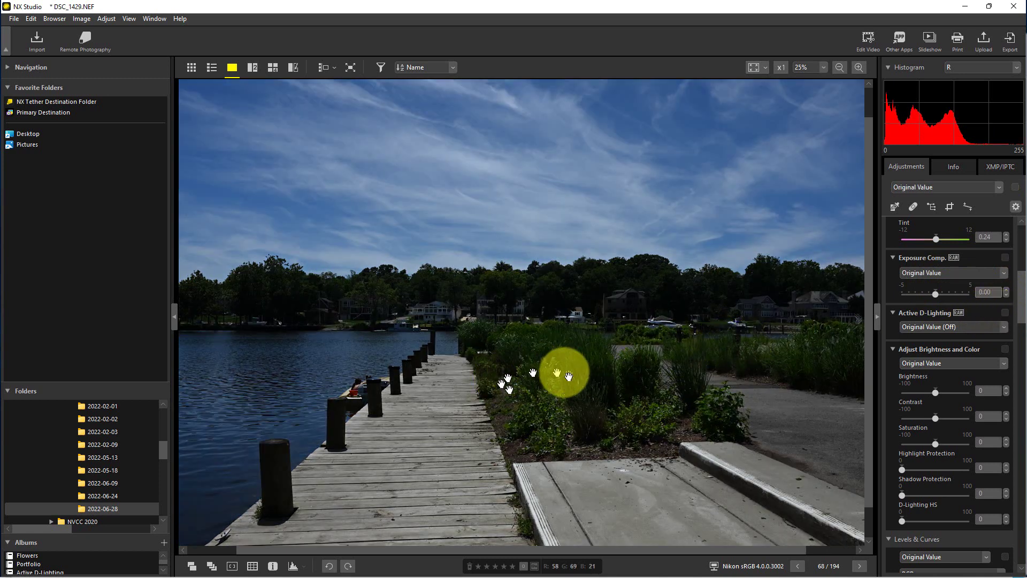
# Lift the shadows with Shadow Protection at about 52.
pyautogui.scroll(-1, 981, 361)
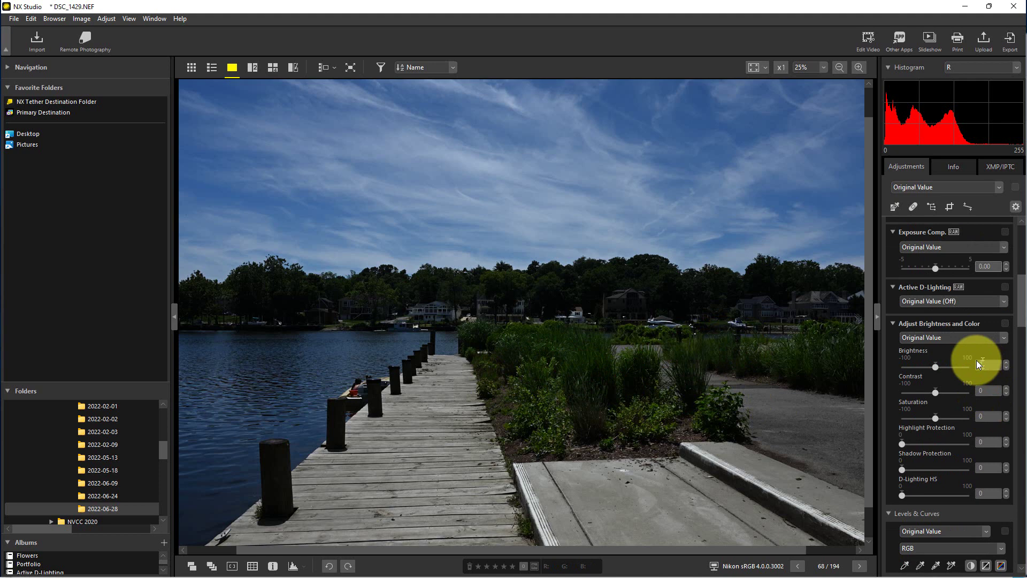
pyautogui.moveTo(904, 471); pyautogui.dragTo(934, 469)
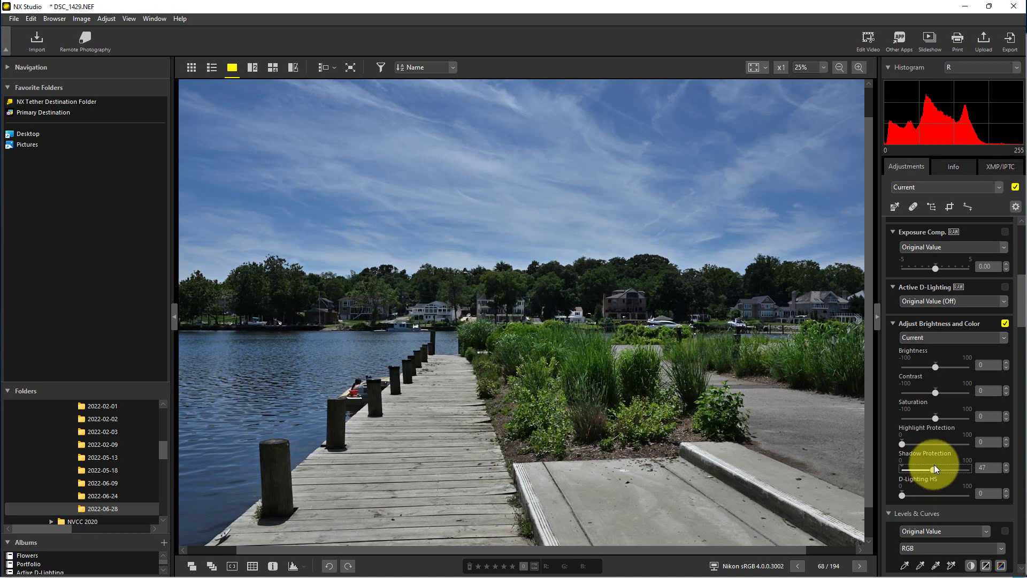
pyautogui.moveTo(936, 470); pyautogui.dragTo(939, 469)
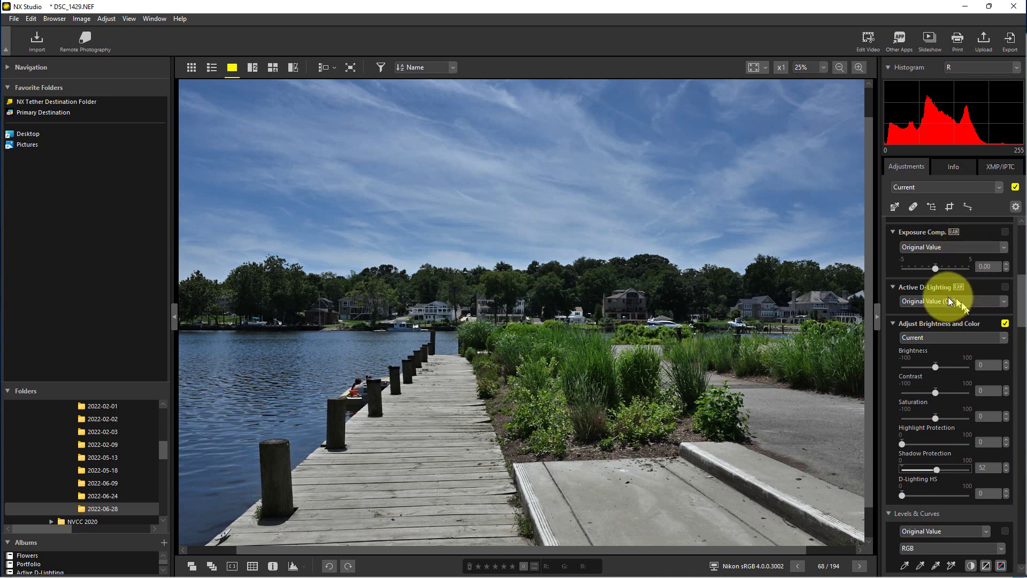
# Set the Picture Control to [MC] Monochrome, rendering the dock photo in black and white.
pyautogui.scroll(12, 961, 338)
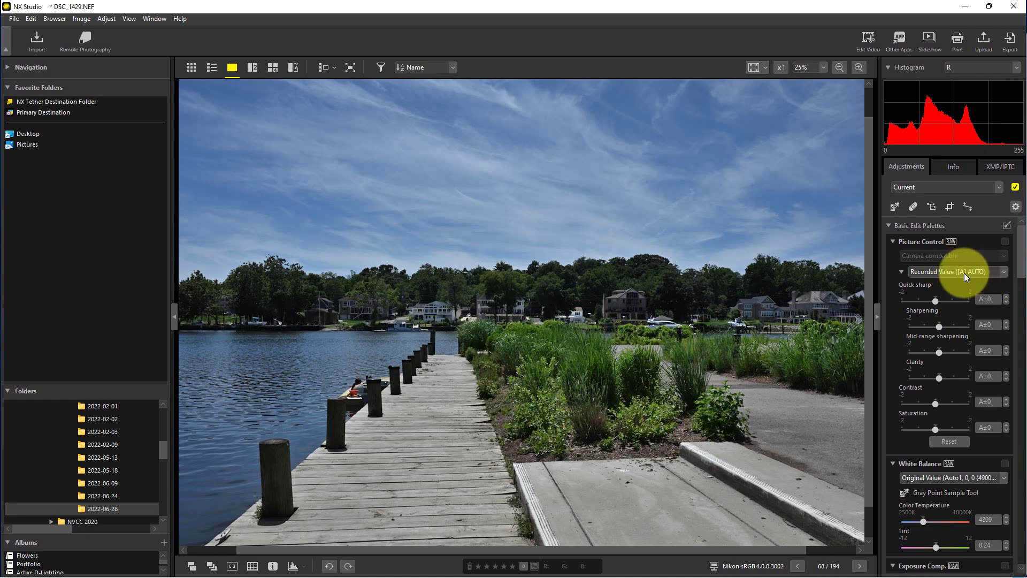
pyautogui.click(977, 272)
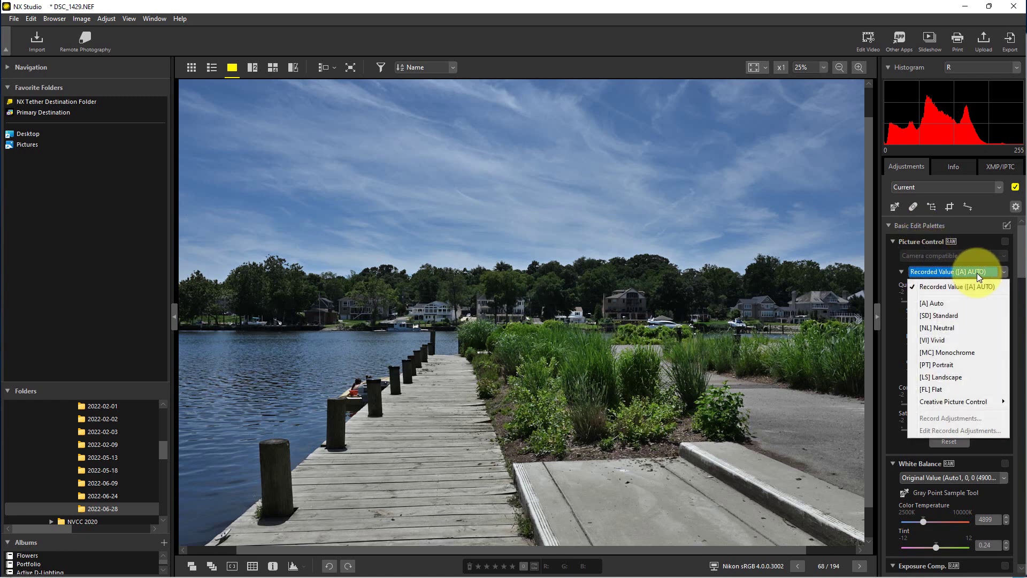
pyautogui.click(955, 353)
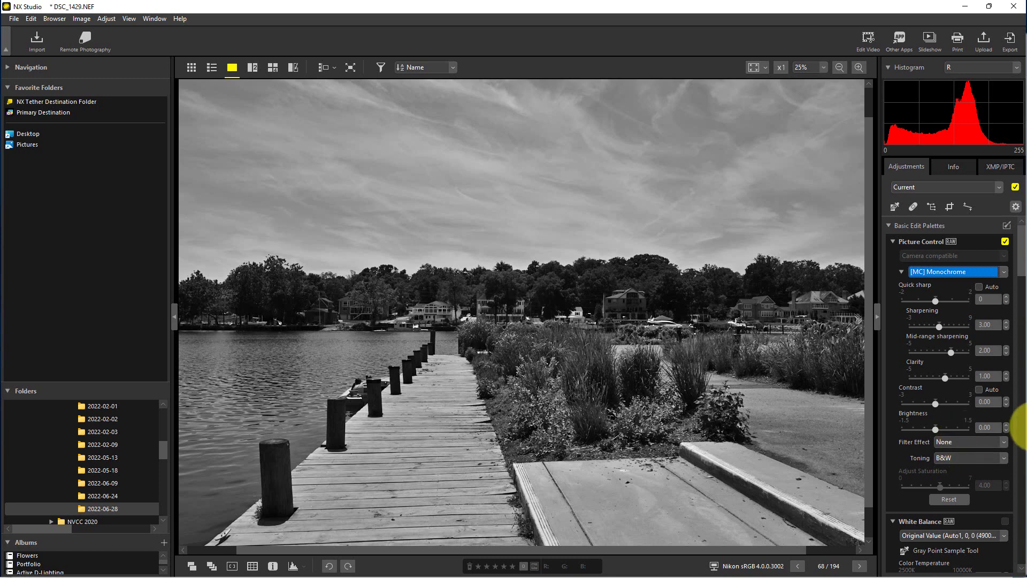
pyautogui.click(959, 440)
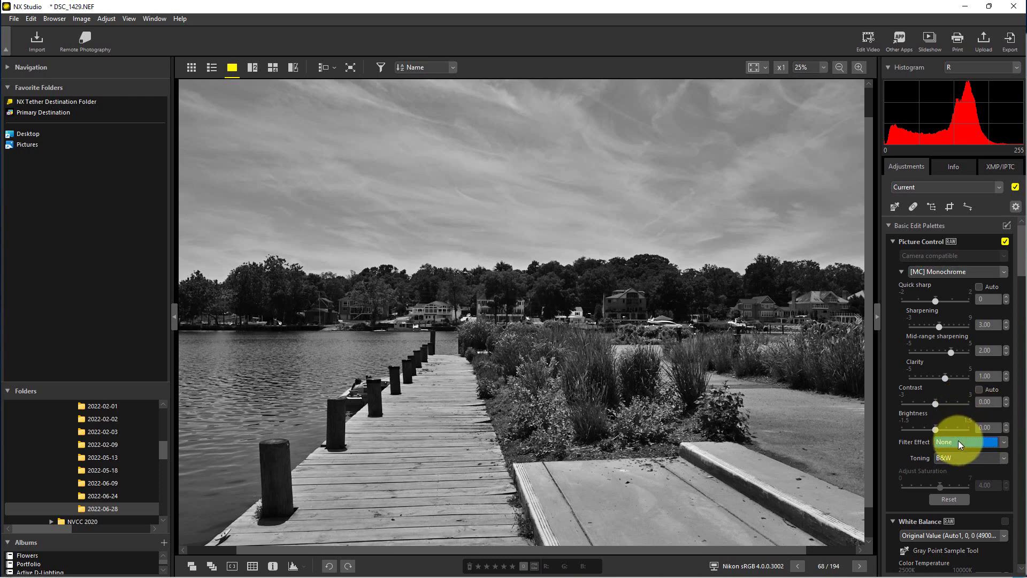
pyautogui.click(955, 470)
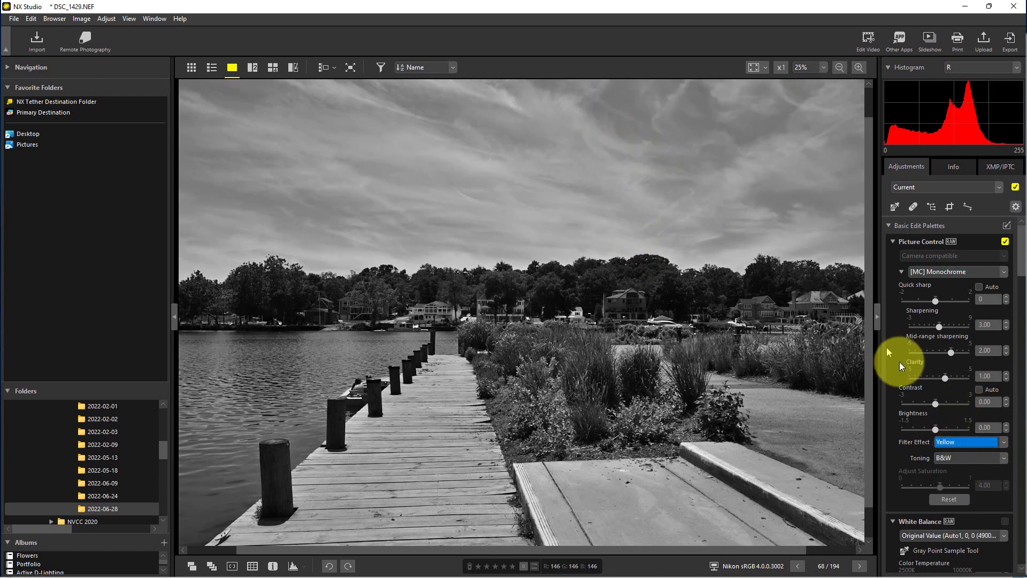
pyautogui.click(951, 442)
pyautogui.click(956, 481)
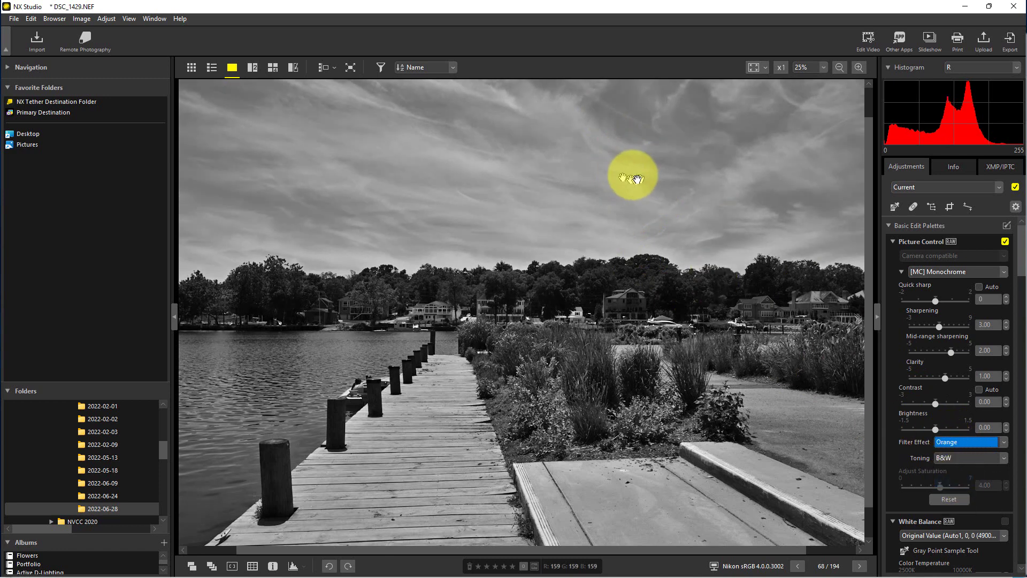
pyautogui.click(971, 442)
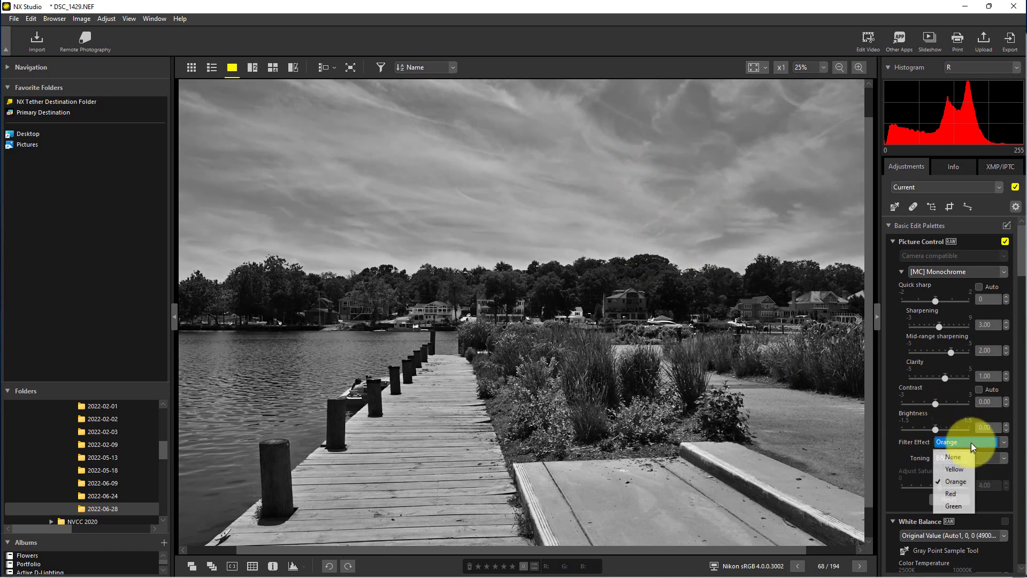
pyautogui.click(957, 492)
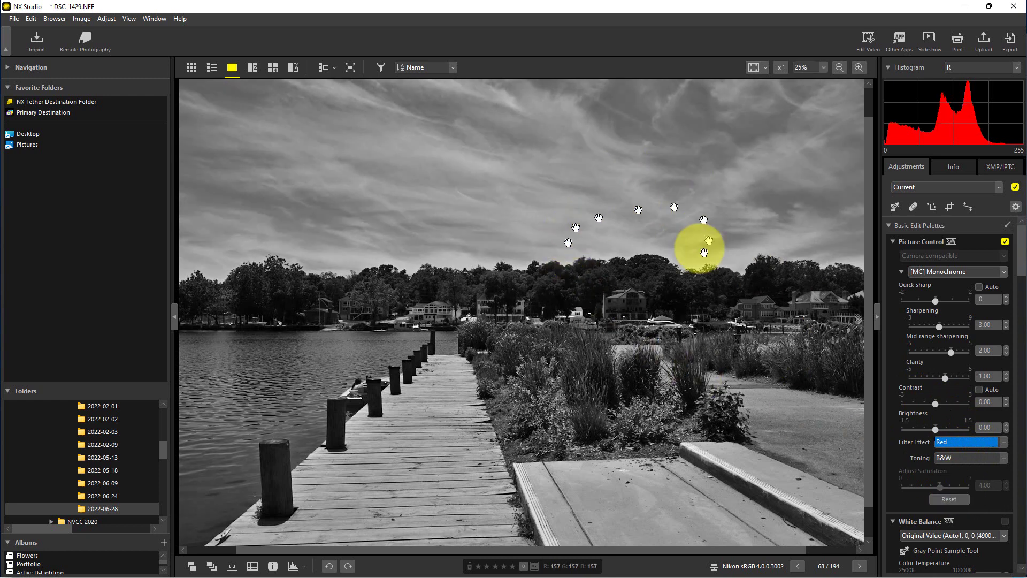
pyautogui.click(955, 439)
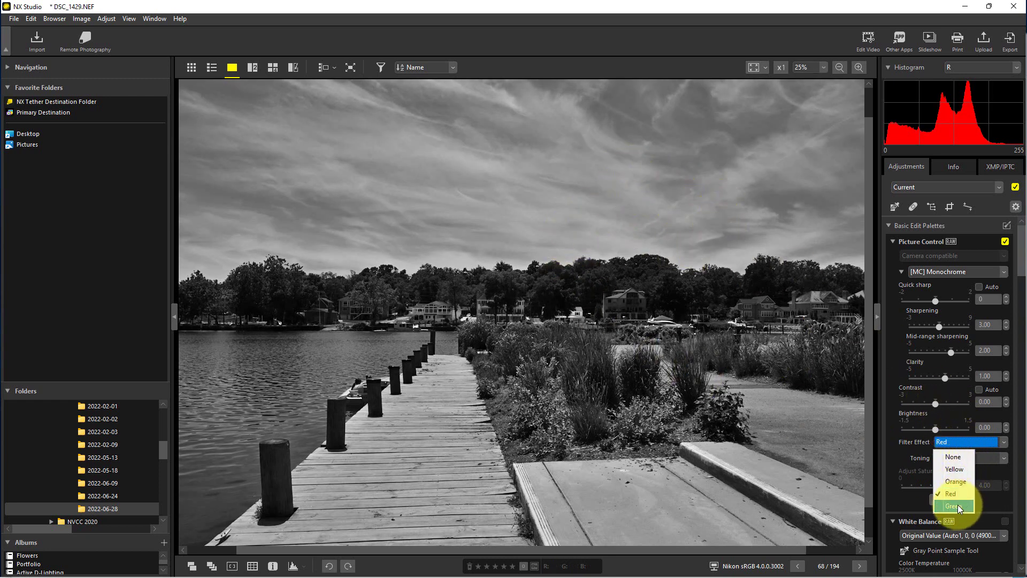
pyautogui.click(958, 505)
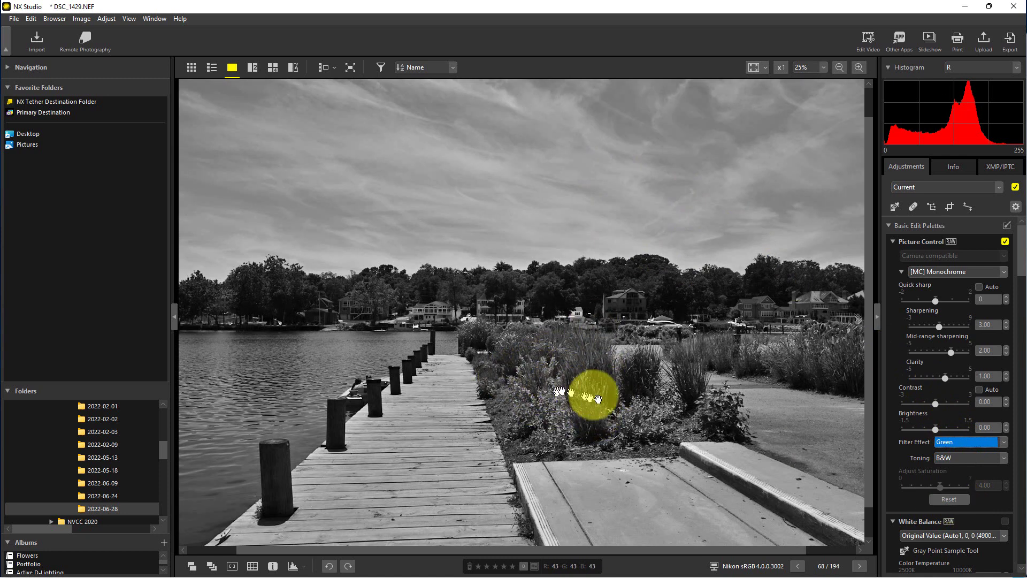
pyautogui.click(961, 445)
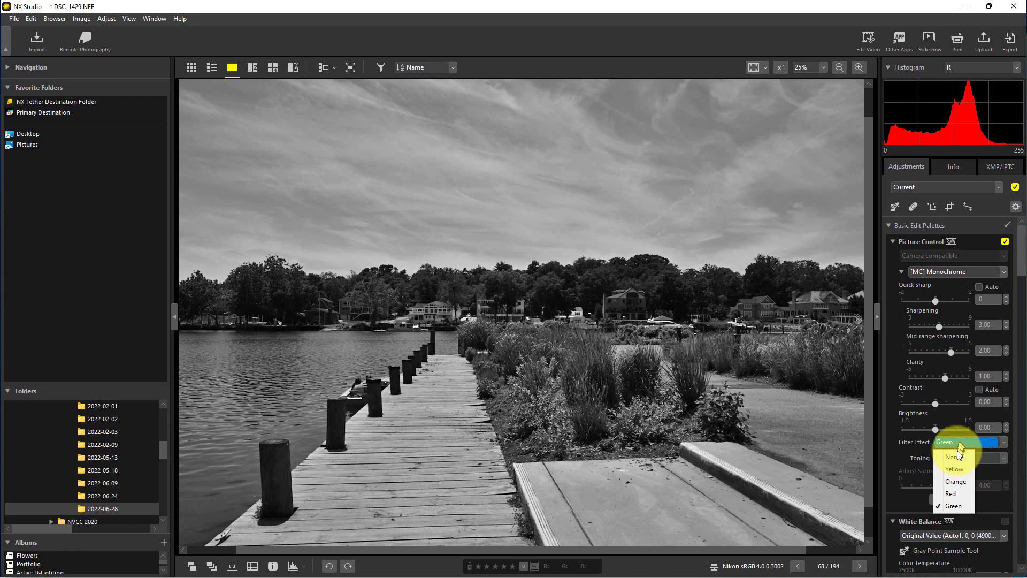
pyautogui.click(954, 456)
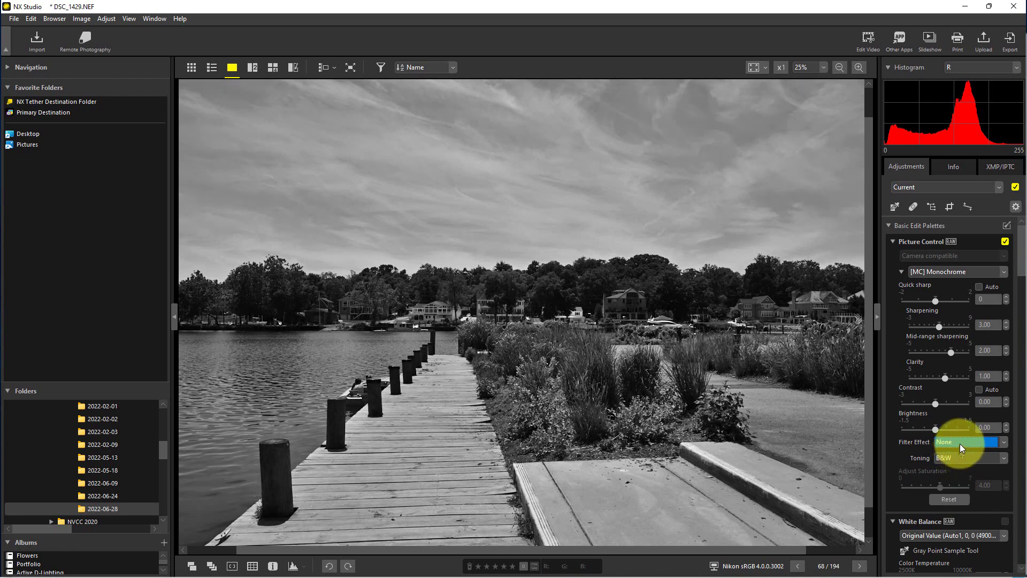
pyautogui.click(960, 445)
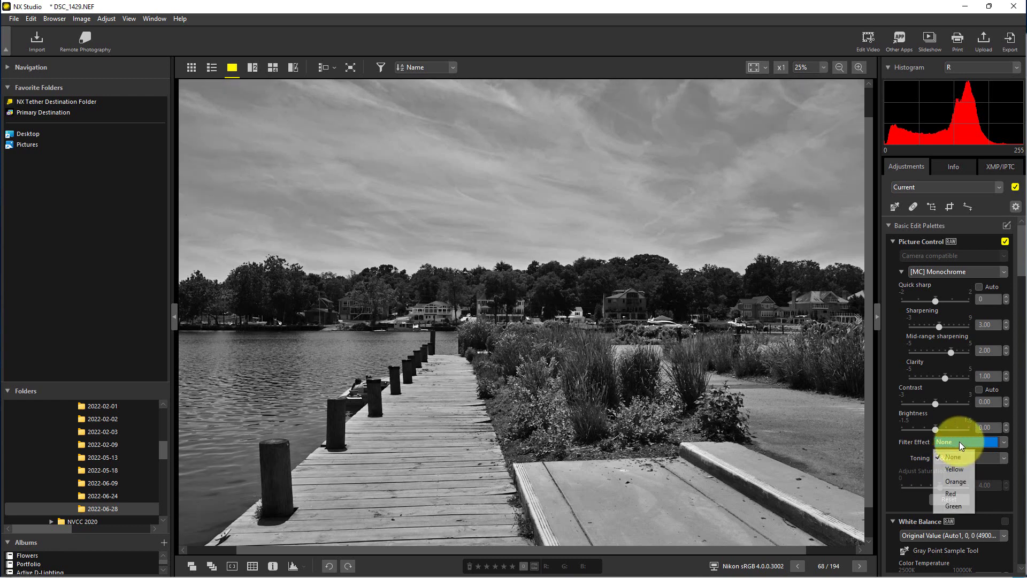
pyautogui.click(952, 504)
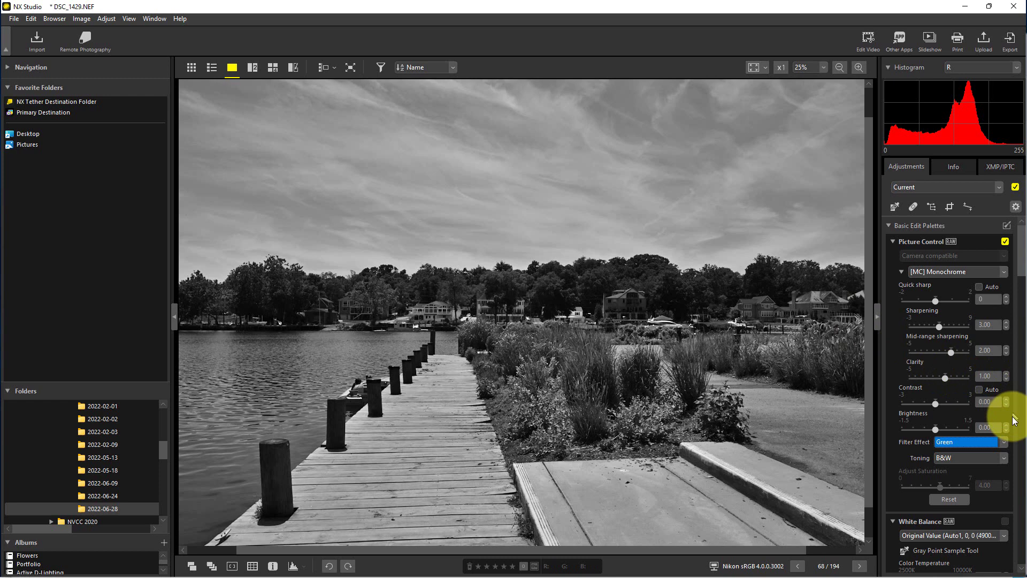
pyautogui.click(1003, 442)
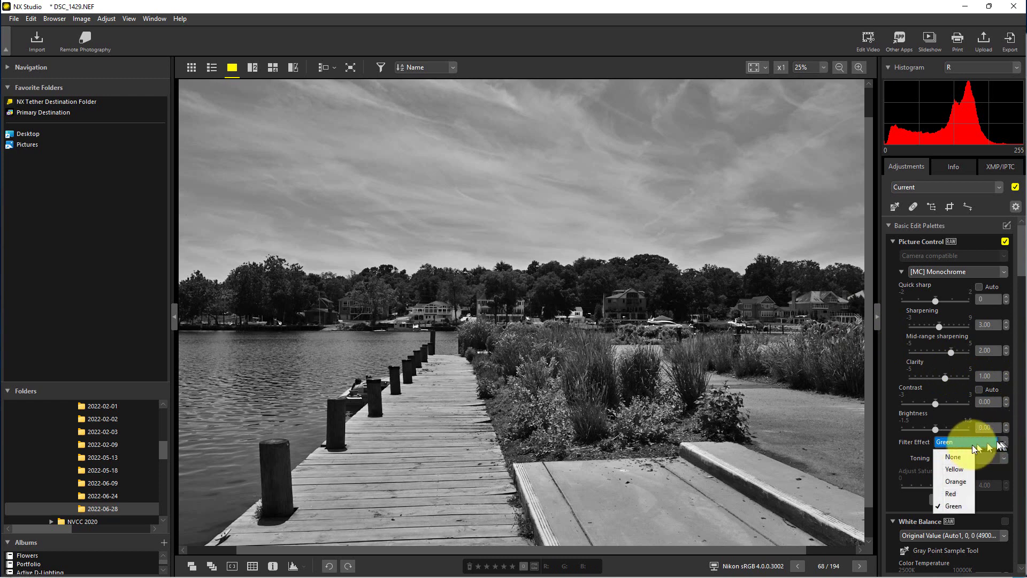
pyautogui.click(960, 458)
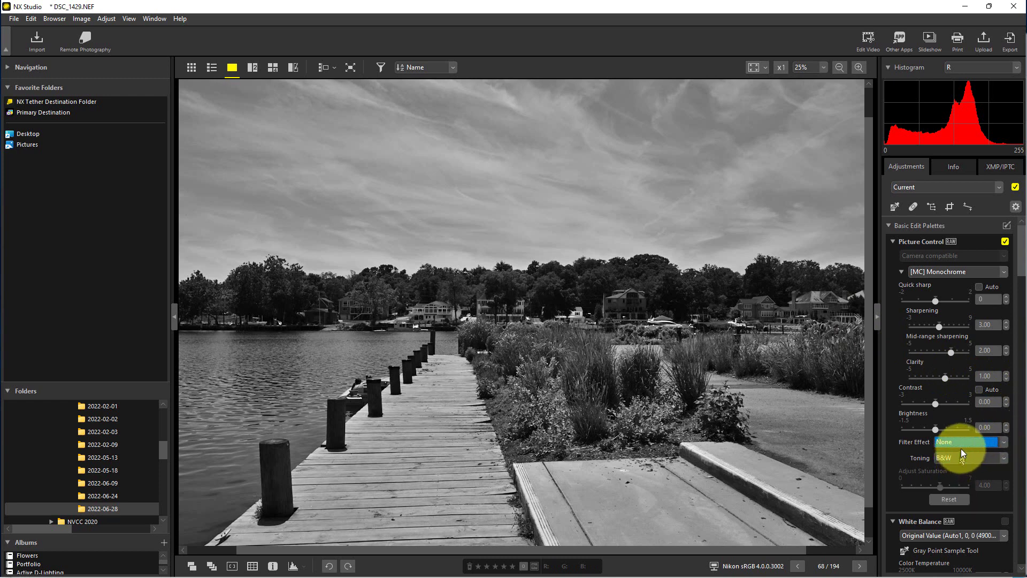
pyautogui.click(944, 273)
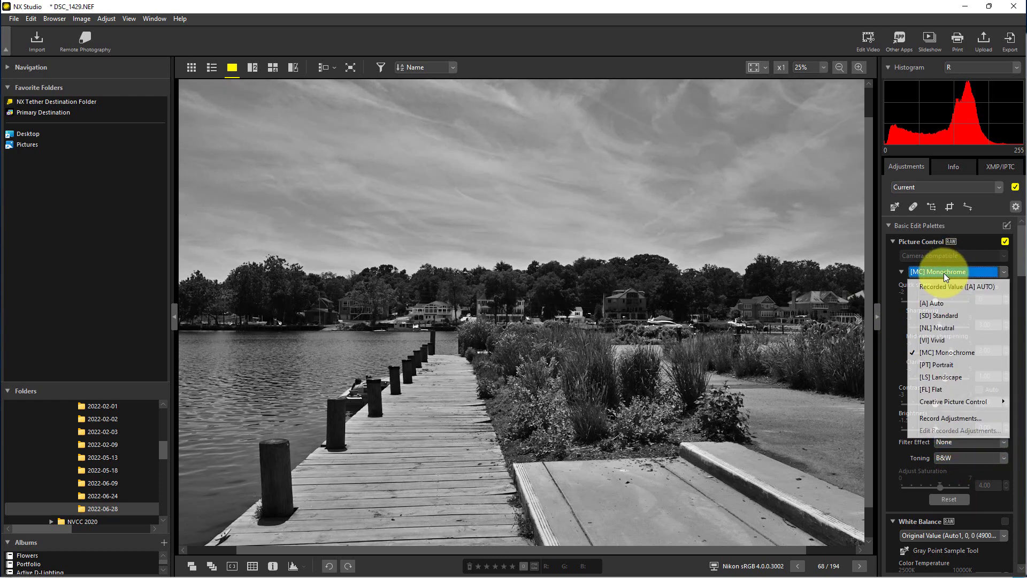
# Switch Picture Control back to [SD] Standard and cool the Color Temperature to 2500 K.
pyautogui.click(939, 315)
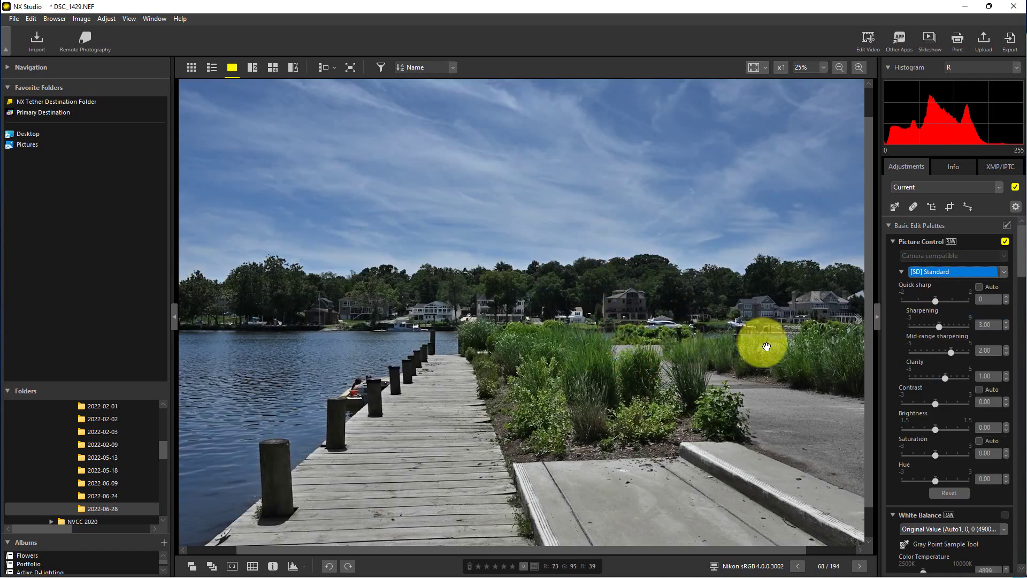
pyautogui.scroll(-3, 955, 390)
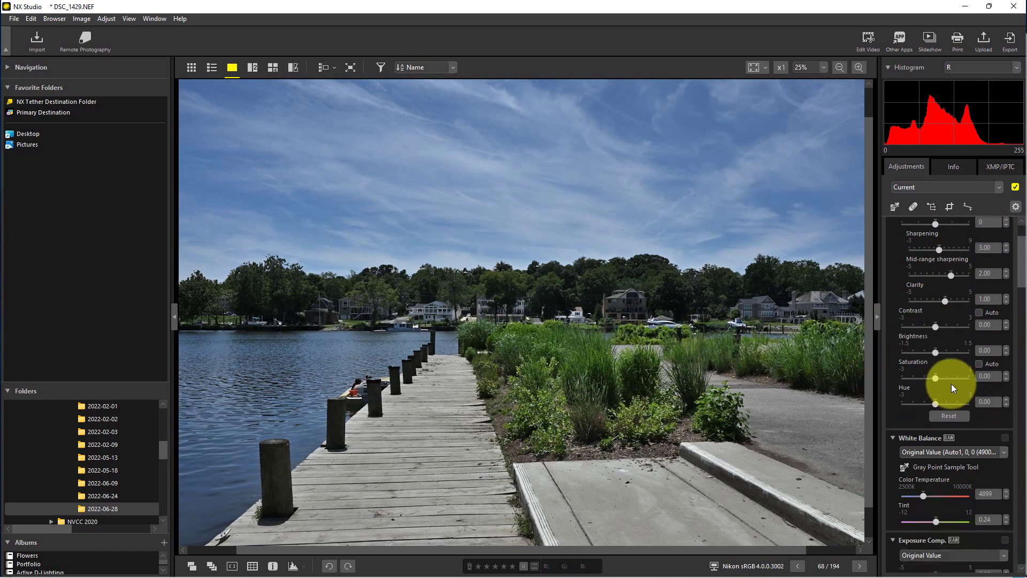
pyautogui.scroll(-1, 951, 377)
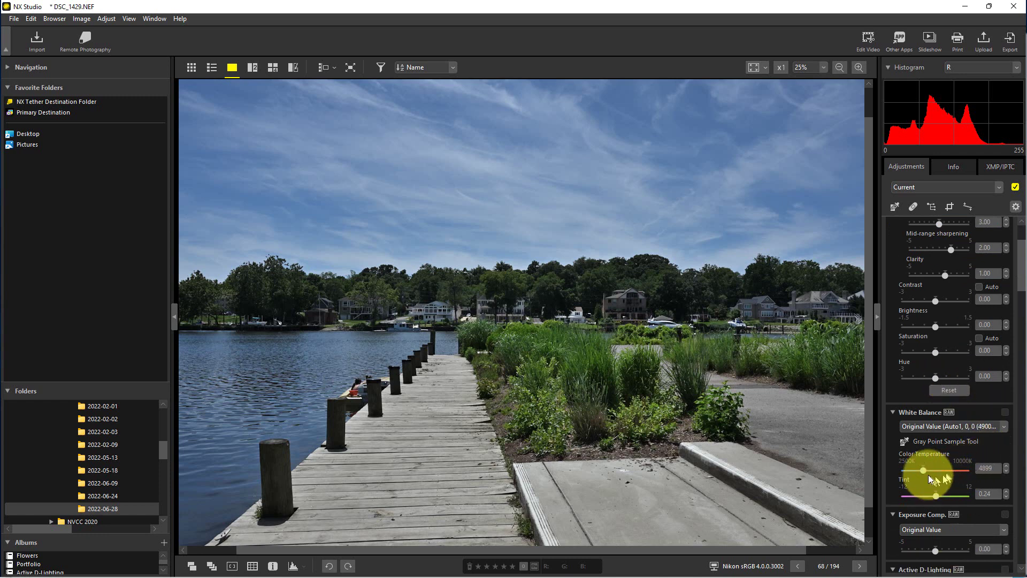
pyautogui.moveTo(923, 470); pyautogui.dragTo(893, 468)
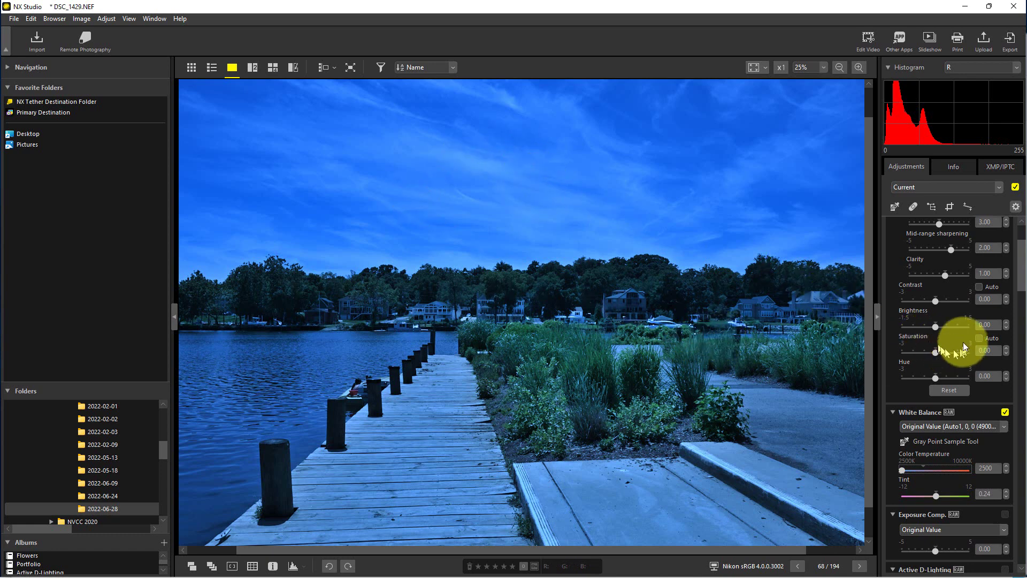
pyautogui.scroll(1, 967, 327)
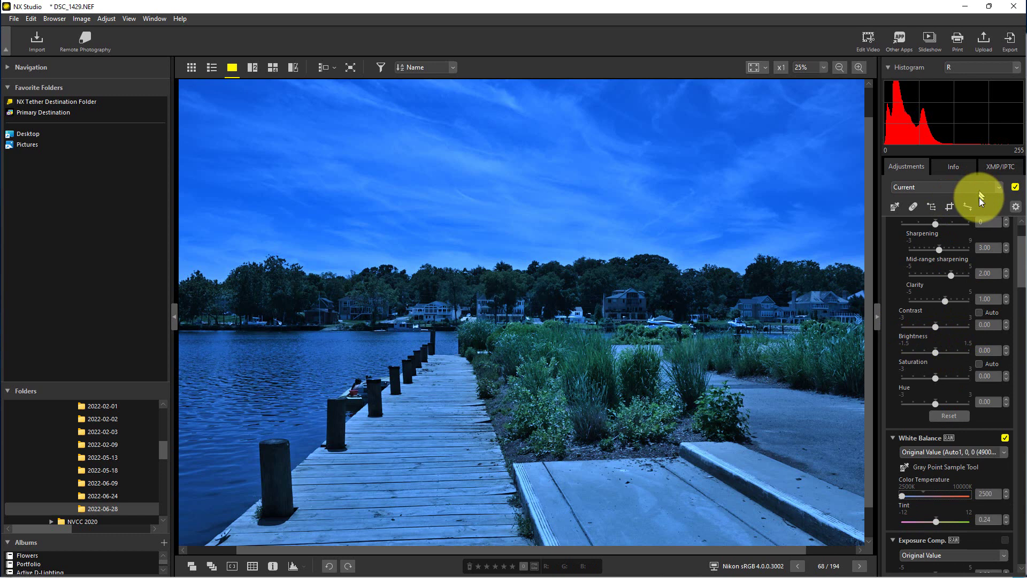
pyautogui.scroll(3, 988, 224)
# Set Picture Control to [MC] Monochrome and apply the Red filter effect.
pyautogui.click(953, 272)
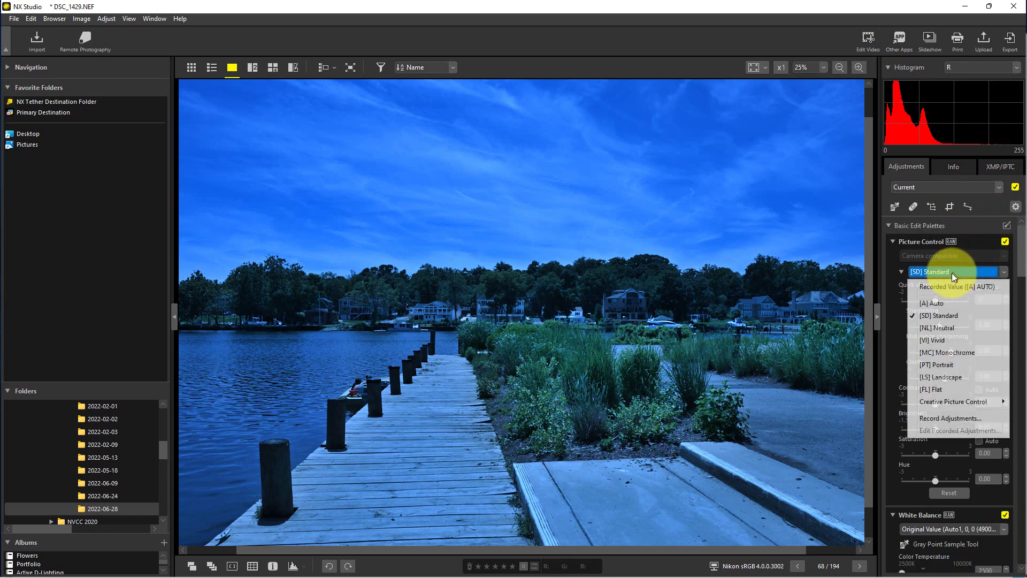
pyautogui.click(960, 352)
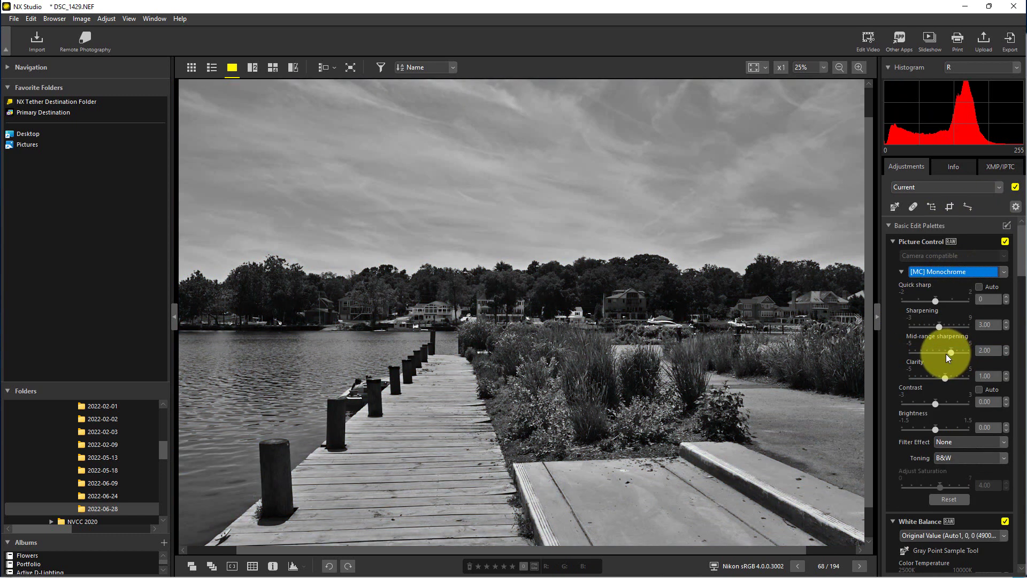
pyautogui.click(964, 442)
pyautogui.click(945, 493)
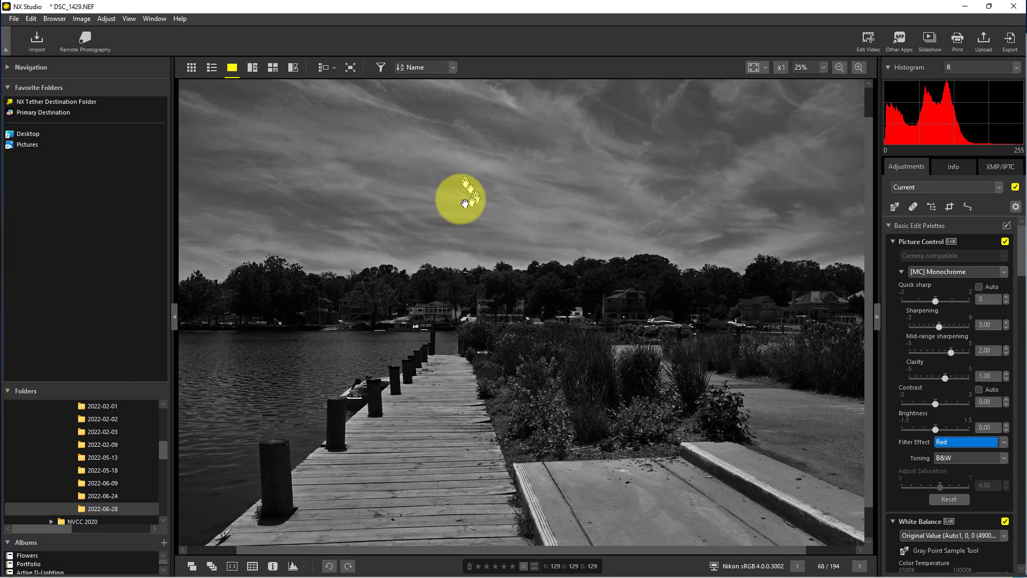
pyautogui.scroll(-1, 927, 324)
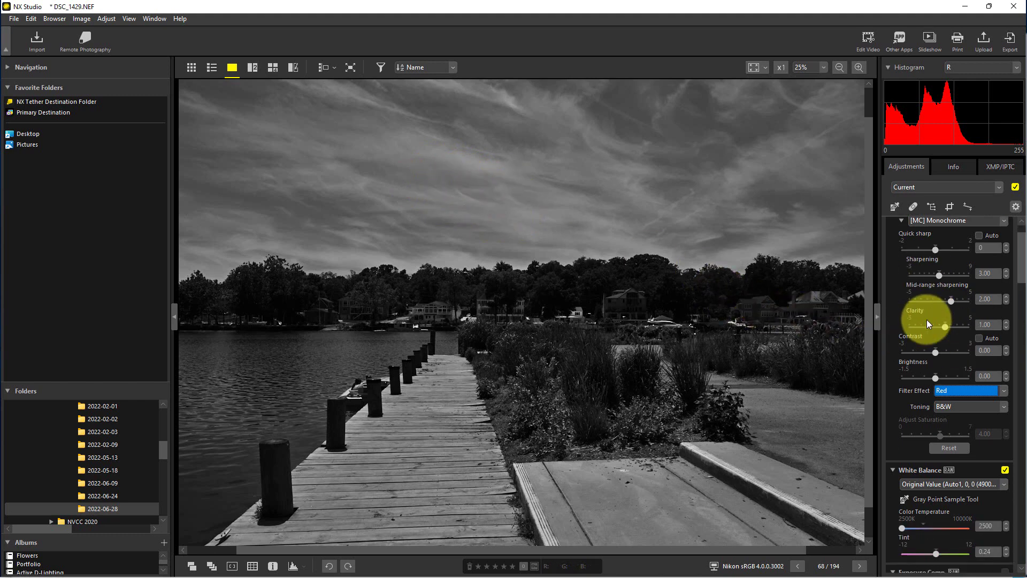
pyautogui.scroll(-2, 928, 322)
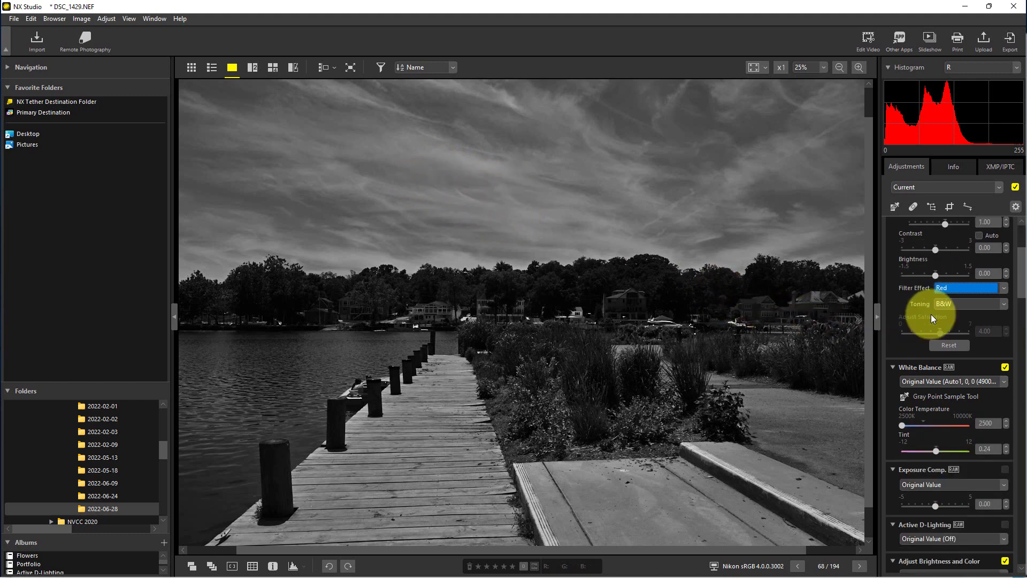
pyautogui.scroll(-3, 931, 318)
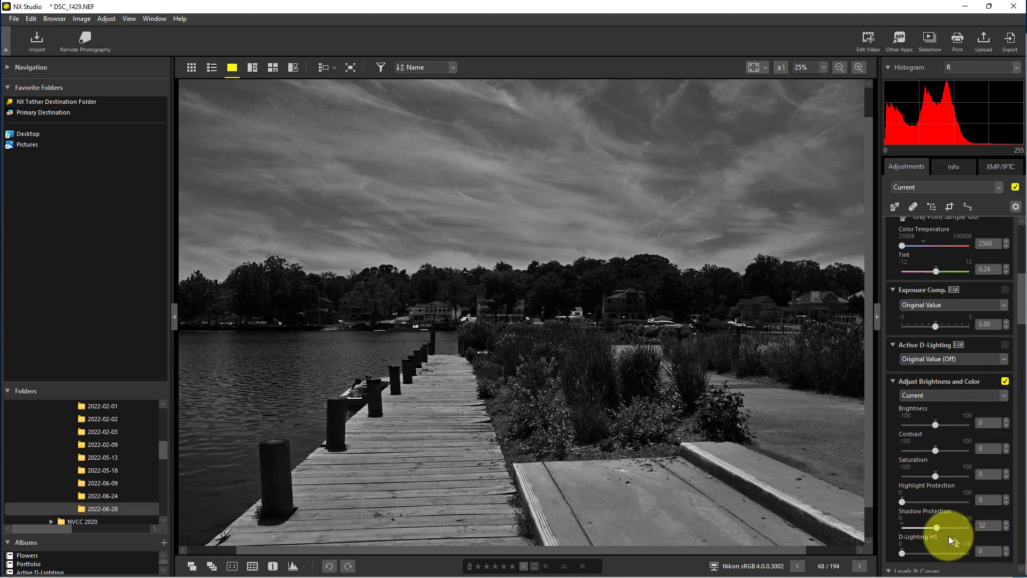
# Push Shadow Protection to its maximum of 100.
pyautogui.moveTo(952, 529); pyautogui.dragTo(951, 528)
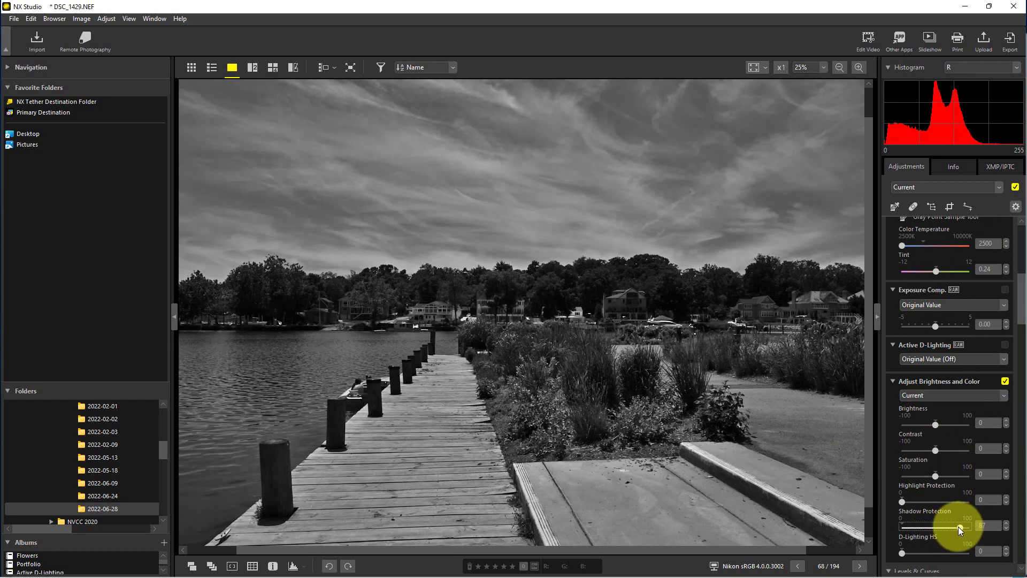
pyautogui.moveTo(965, 530); pyautogui.dragTo(980, 527)
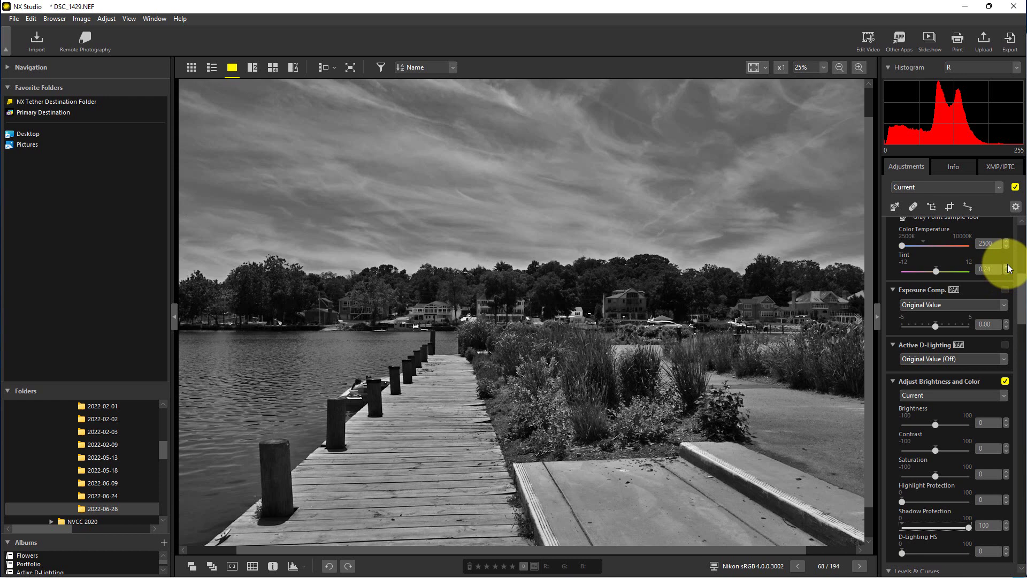
pyautogui.scroll(4, 1007, 267)
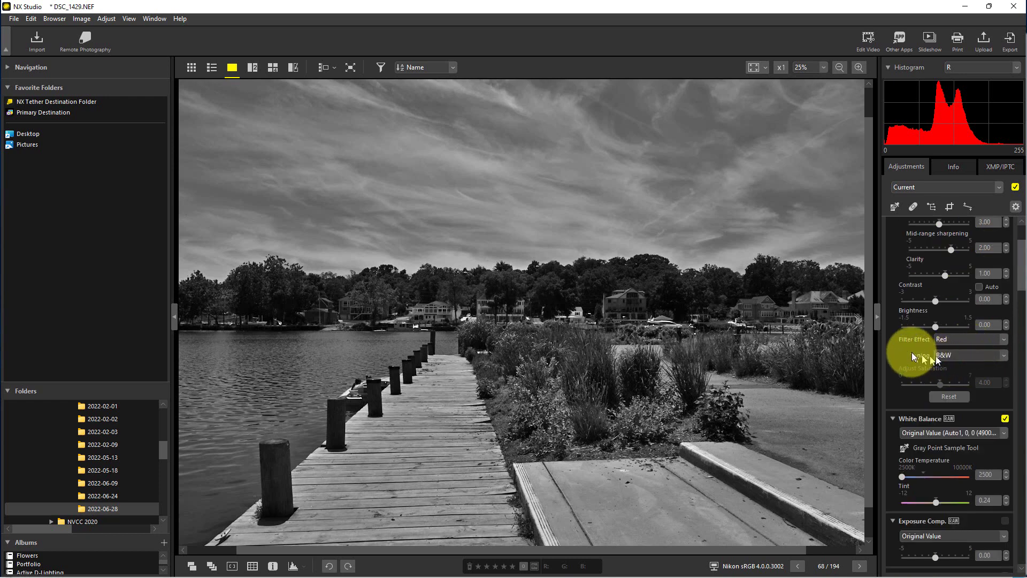
pyautogui.click(975, 353)
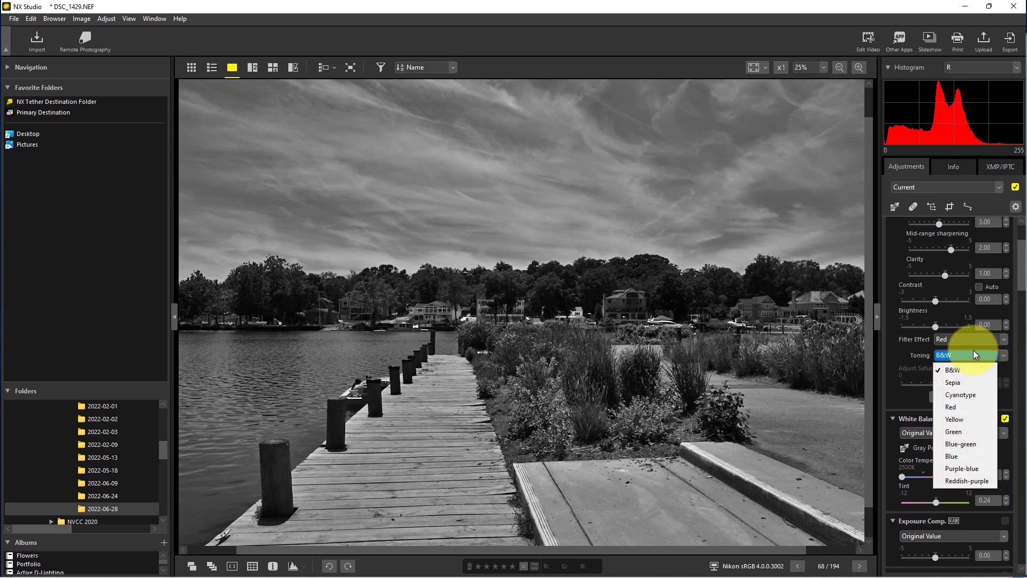
pyautogui.click(963, 382)
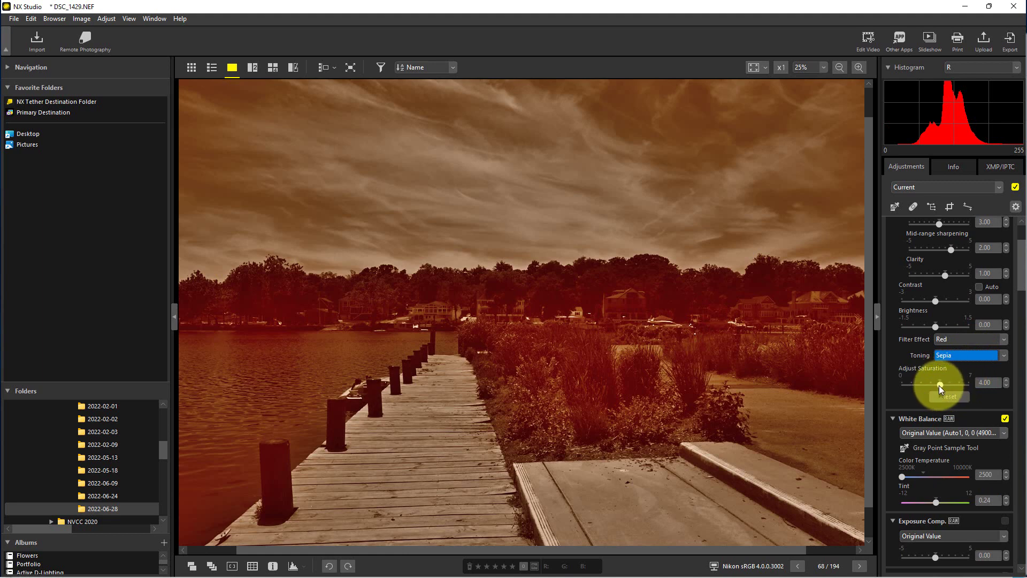
pyautogui.moveTo(939, 385); pyautogui.dragTo(937, 384)
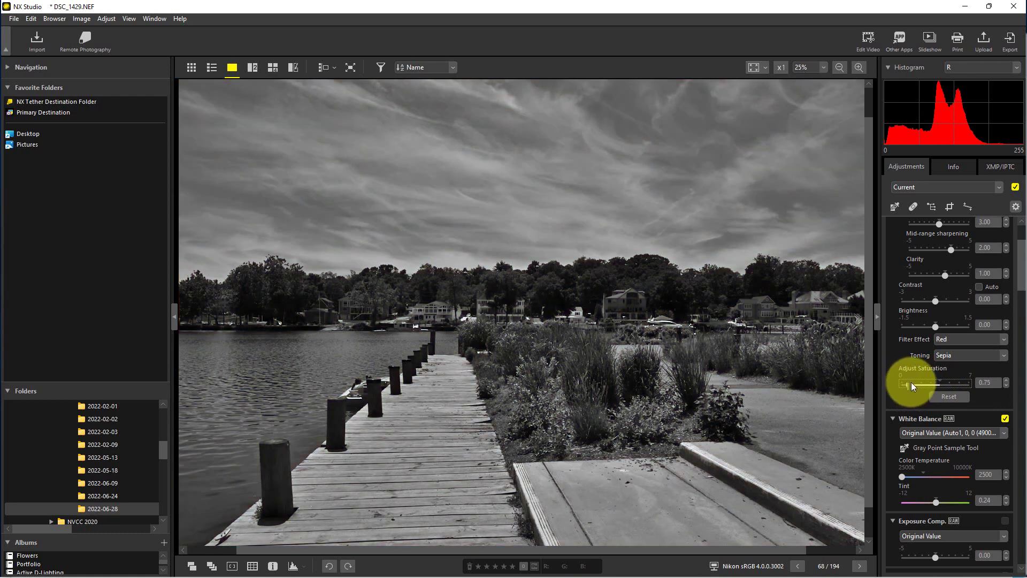
pyautogui.moveTo(911, 382); pyautogui.dragTo(912, 383)
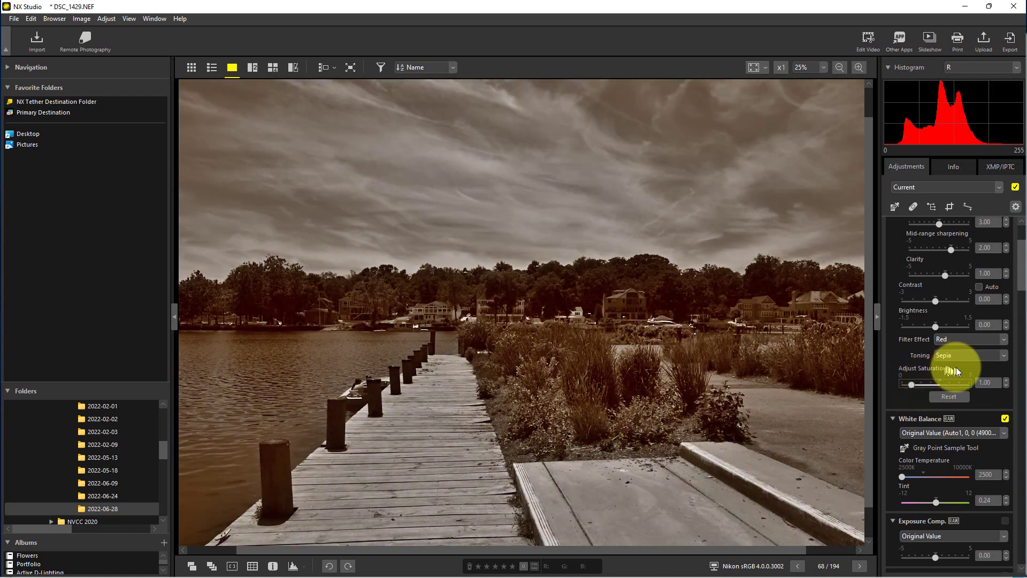
pyautogui.click(955, 357)
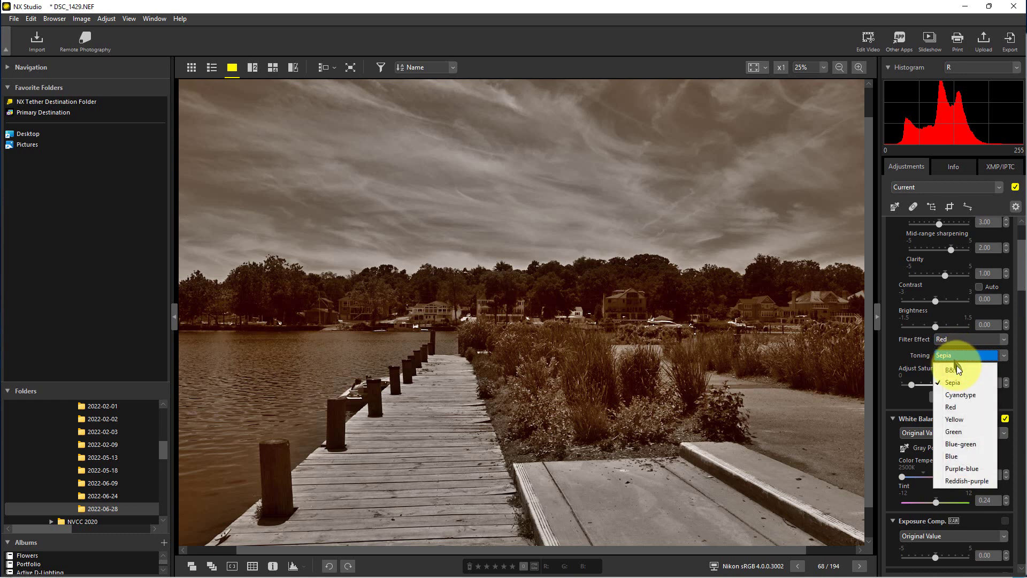
pyautogui.click(958, 370)
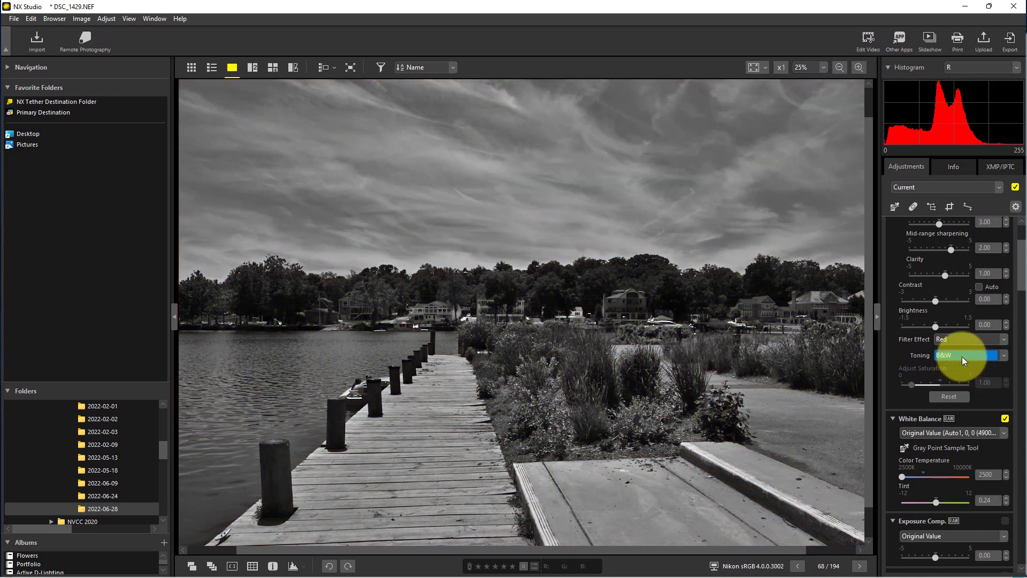
# Try Cyanotype toning at strength 3.50, then switch Toning to Blue with saturation 1.25.
pyautogui.click(961, 357)
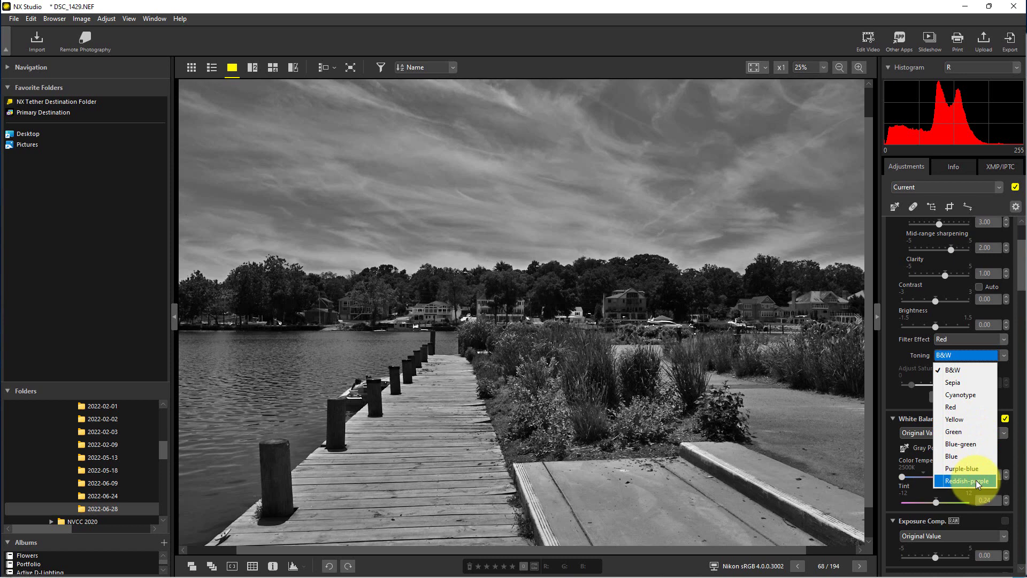
pyautogui.click(980, 394)
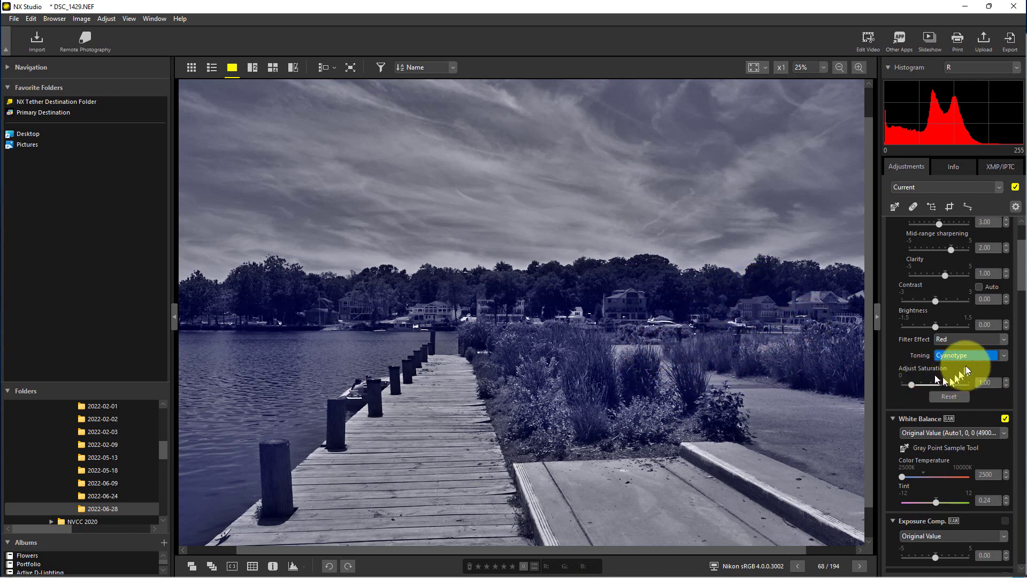
pyautogui.click(911, 383)
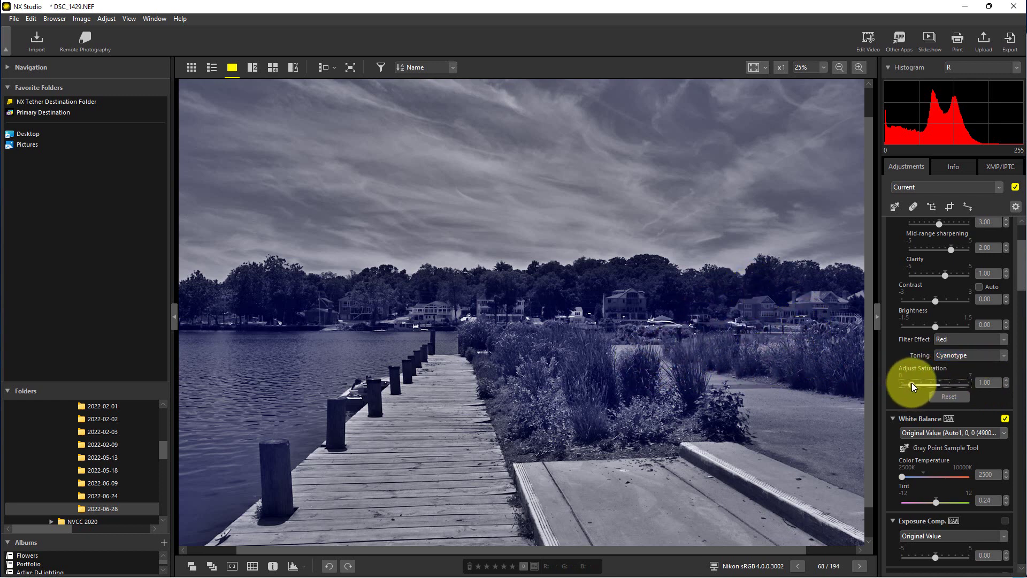
pyautogui.moveTo(911, 383); pyautogui.dragTo(938, 383)
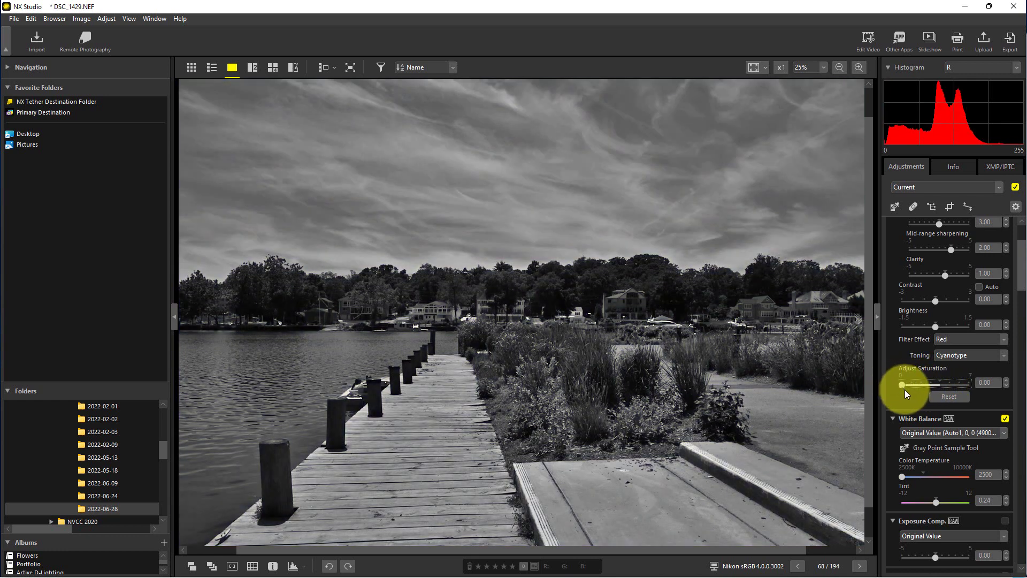
pyautogui.click(962, 355)
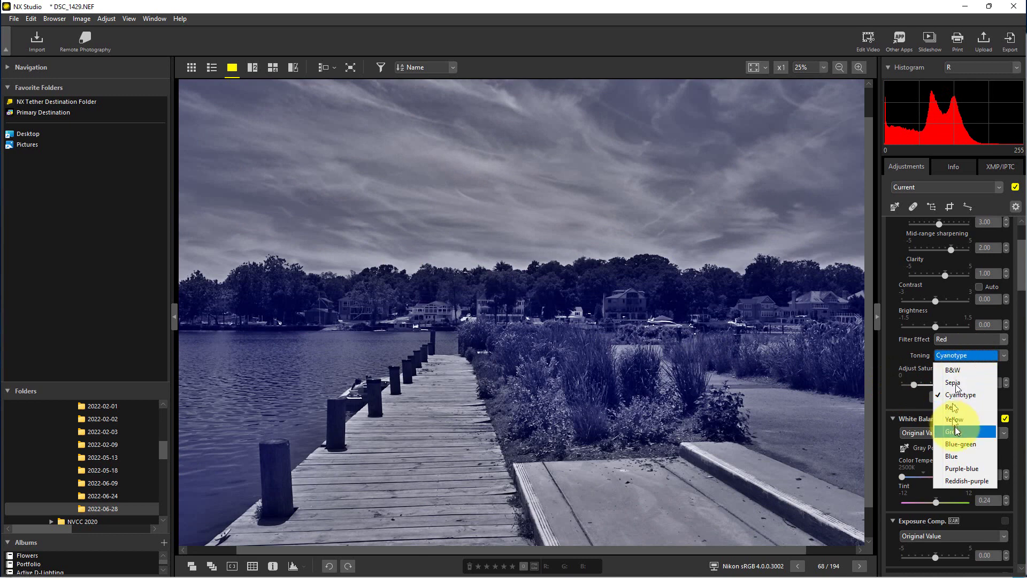
pyautogui.click(948, 455)
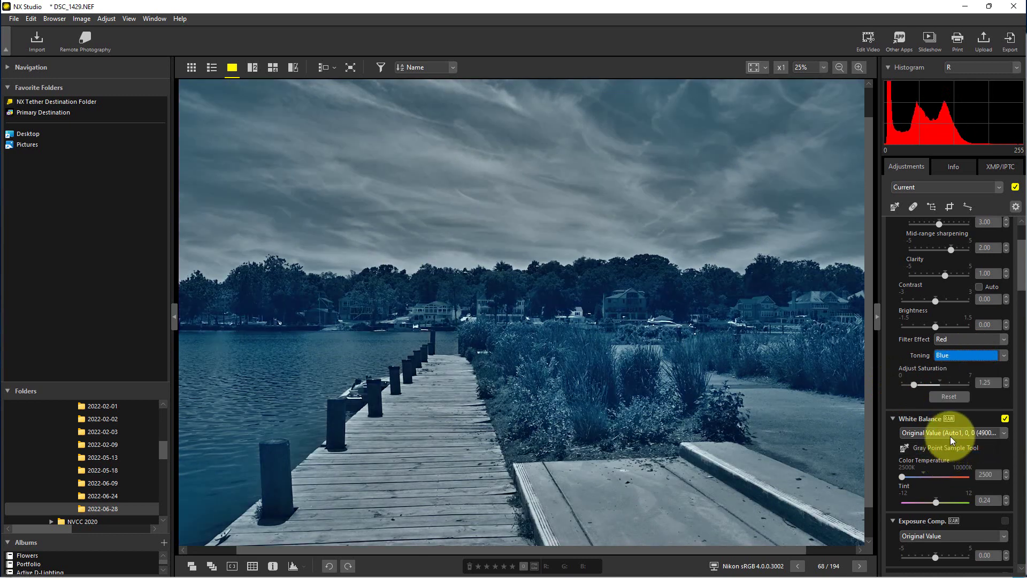